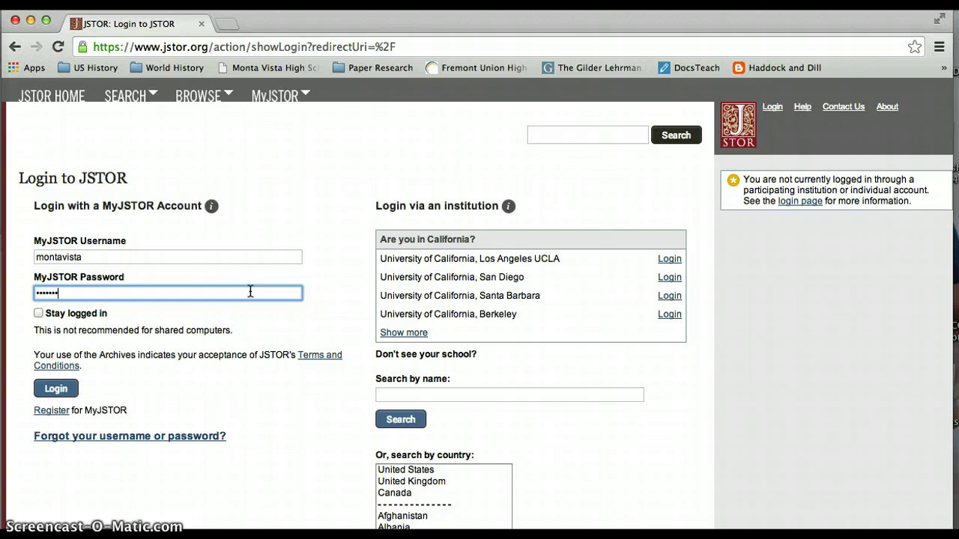
Log into JSTOR through the school account with 'Stay logged in' ticked.
{"action": "left_click", "coordinate": [38, 313]}
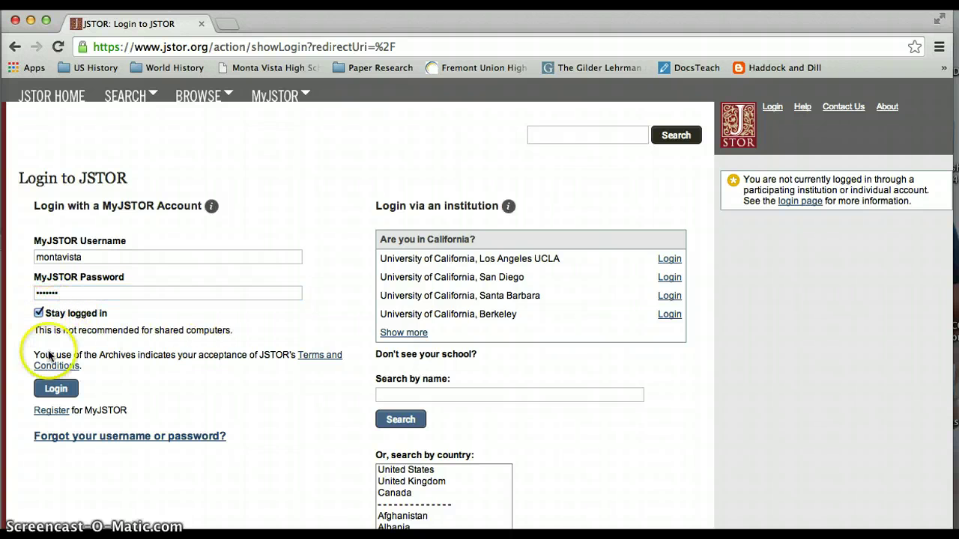
{"action": "left_click", "coordinate": [55, 389]}
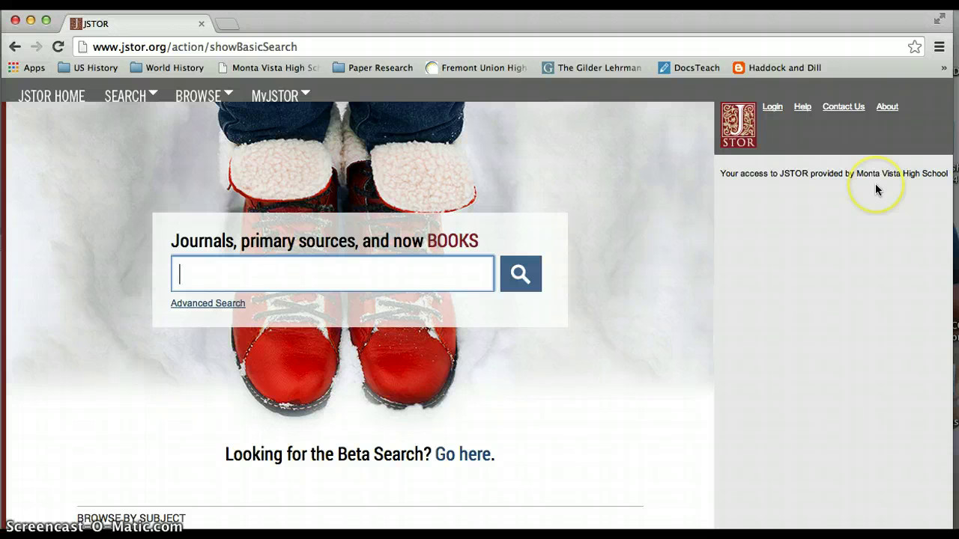
Sign in to MyJSTOR with the personal username and password, keeping the session logged in.
{"action": "left_click", "coordinate": [774, 108]}
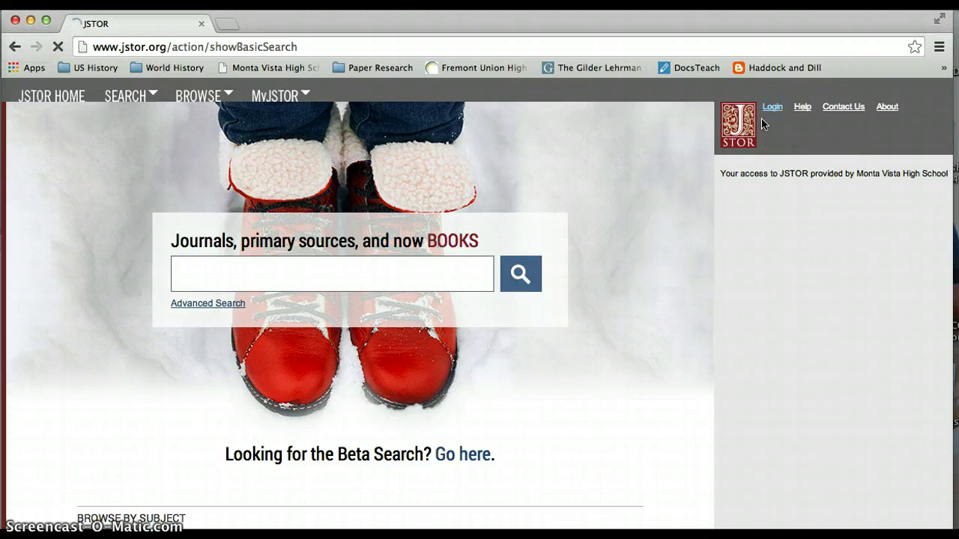
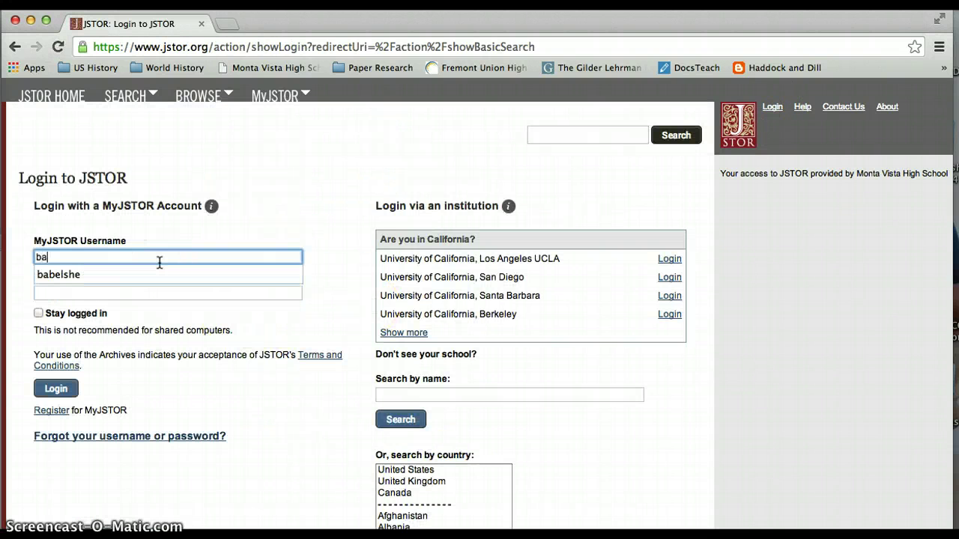
{"action": "left_click", "coordinate": [132, 275]}
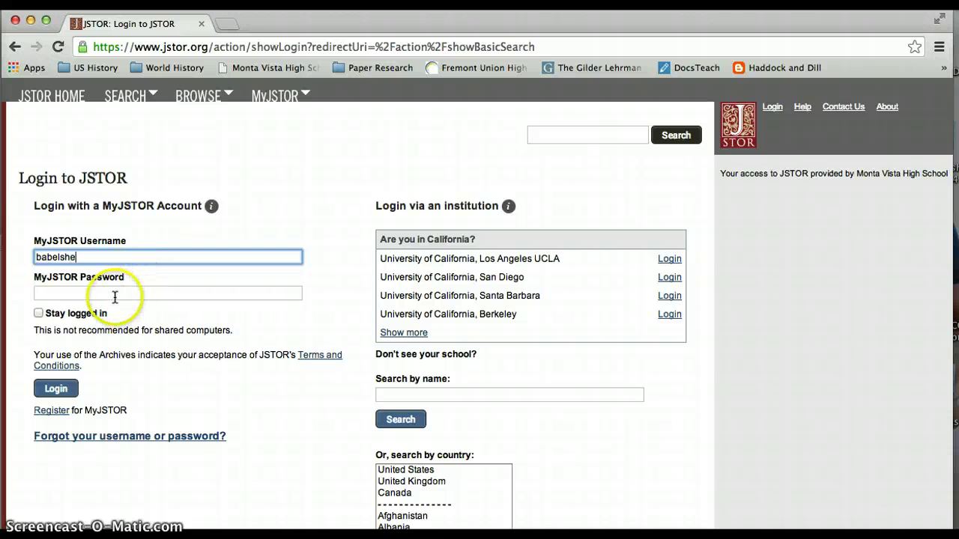
{"action": "left_click", "coordinate": [115, 295]}
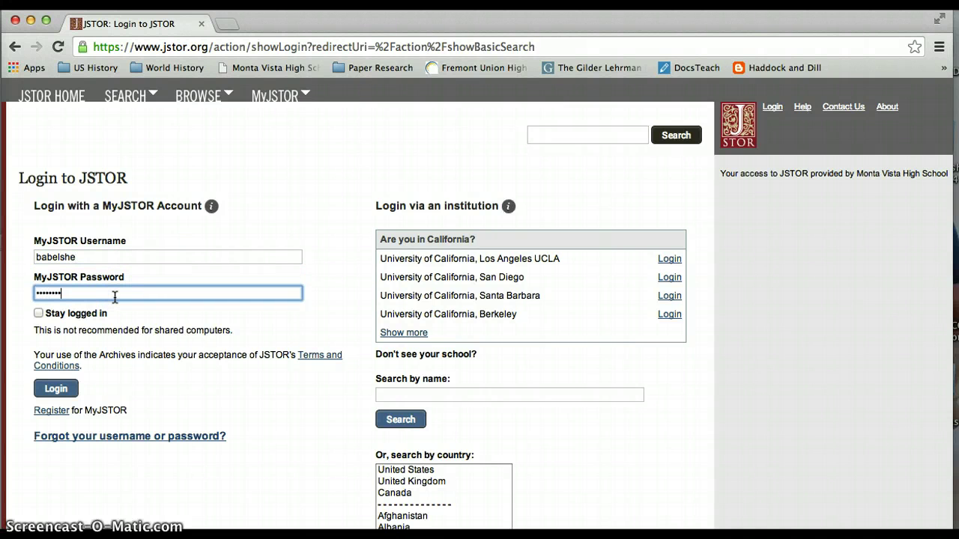
{"action": "left_click", "coordinate": [38, 313]}
{"action": "left_click", "coordinate": [60, 399]}
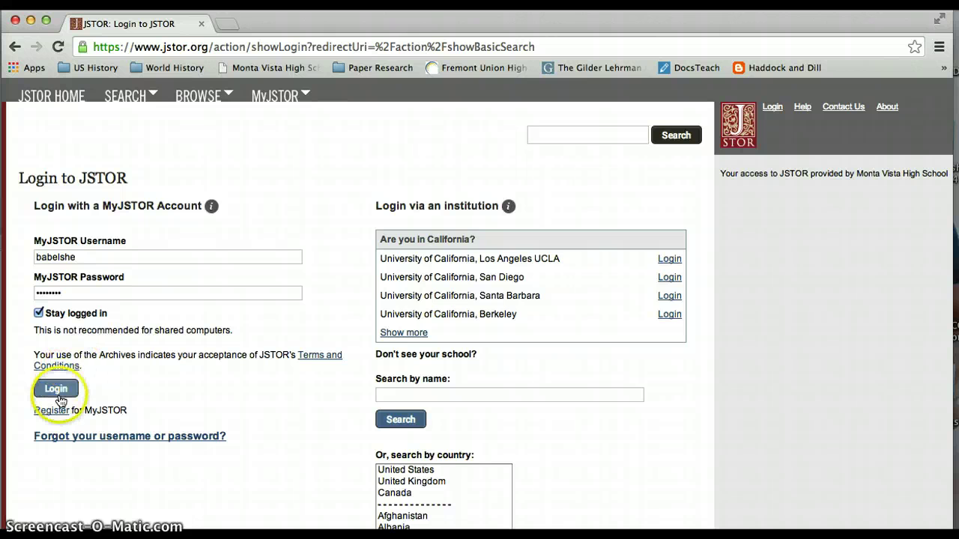
{"action": "left_click", "coordinate": [51, 389]}
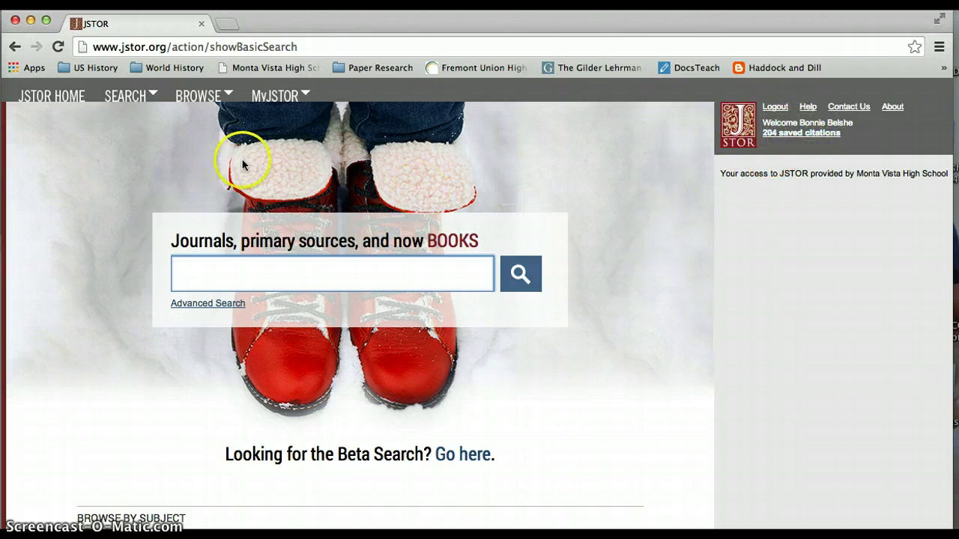
Run an Advanced Search with 'influenza' and 'vaccine' as the two search terms.
{"action": "mouse_move", "coordinate": [153, 97]}
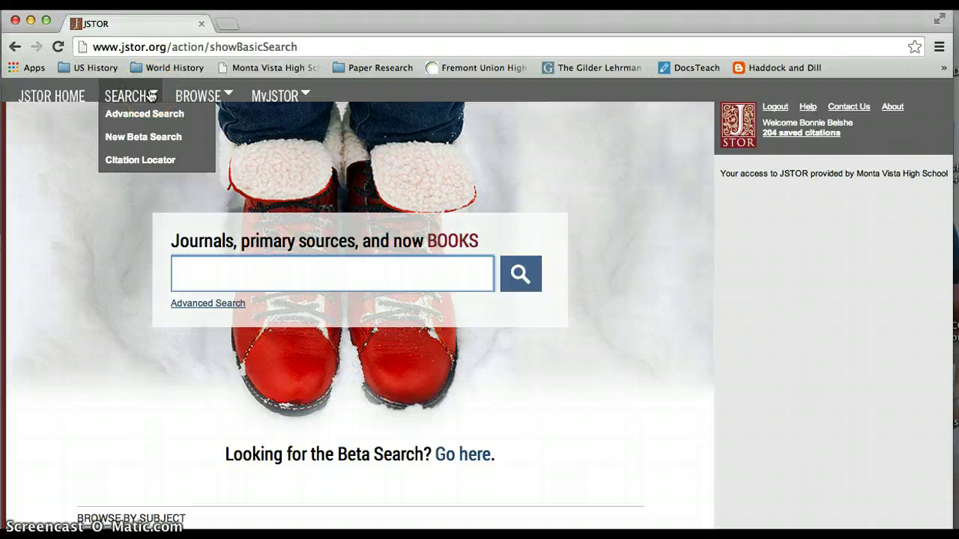
{"action": "left_click", "coordinate": [150, 113]}
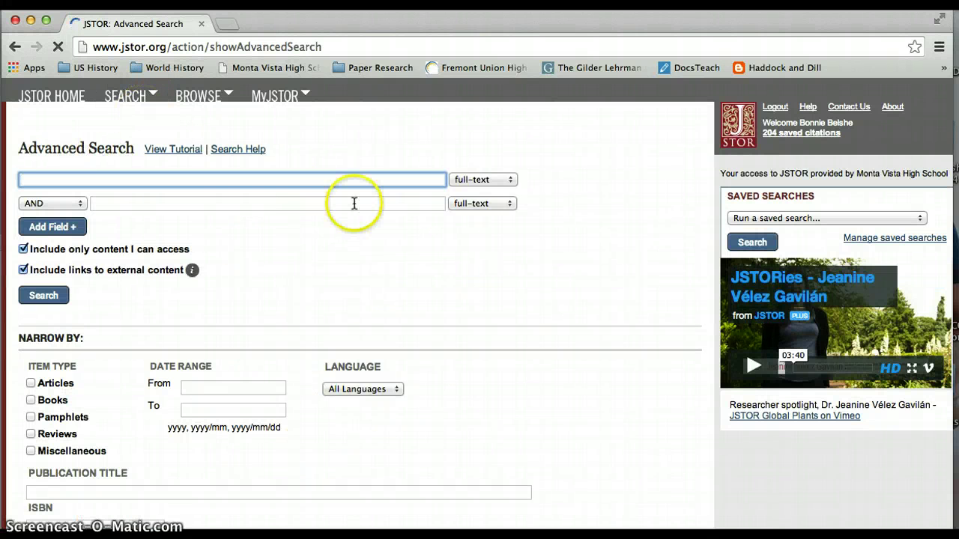
{"action": "type", "text": "i"}
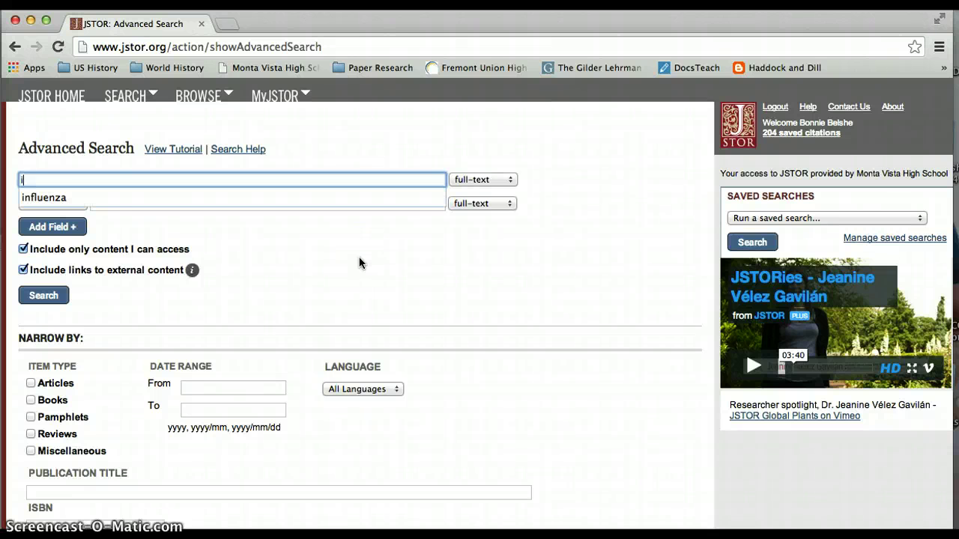
{"action": "type", "text": "nfl"}
{"action": "left_click", "coordinate": [319, 197]}
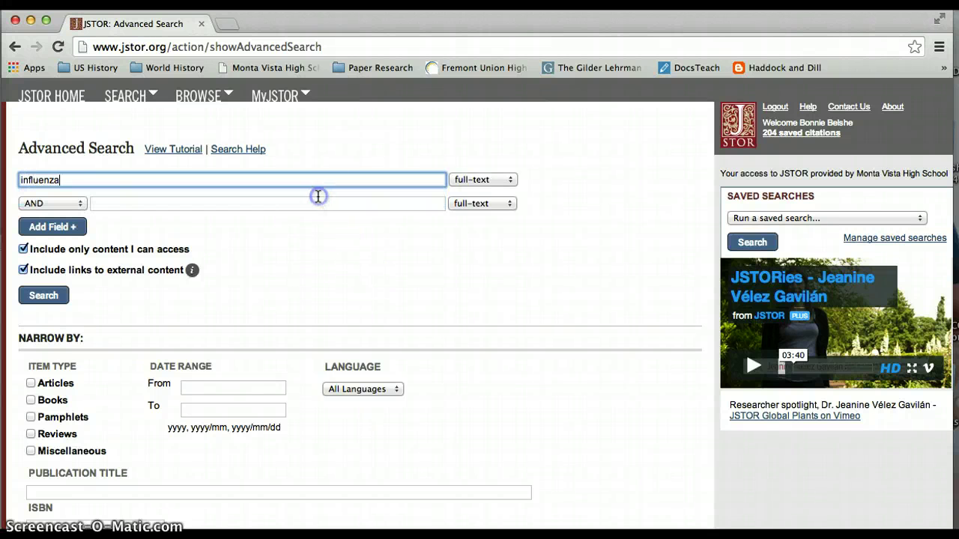
{"action": "left_click", "coordinate": [299, 203]}
{"action": "type", "text": "vacc"}
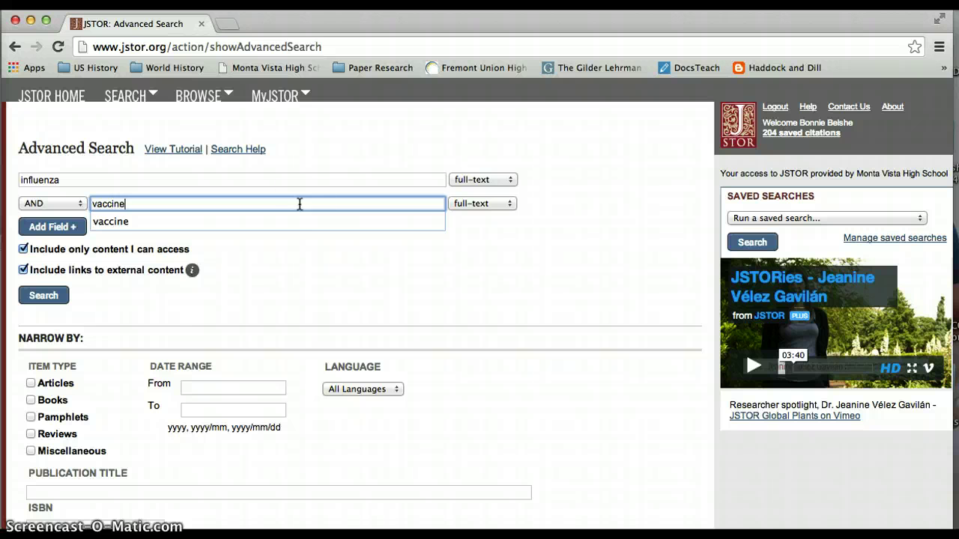
{"action": "type", "text": "ine"}
{"action": "left_click", "coordinate": [318, 223]}
{"action": "left_click", "coordinate": [45, 296]}
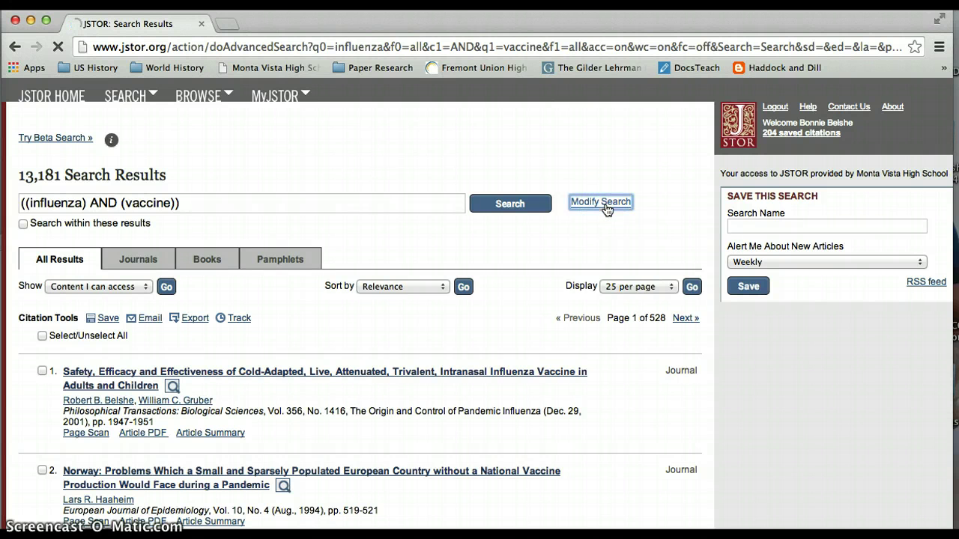
Restrict 'influenza' and 'vaccine' to item titles, exclude external content links, and rerun the search.
{"action": "left_click", "coordinate": [272, 304]}
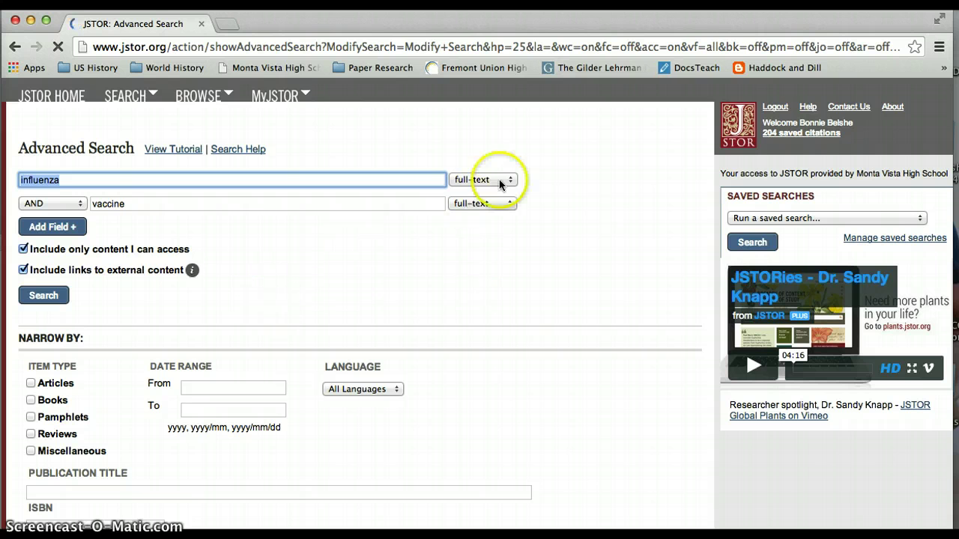
{"action": "left_click", "coordinate": [513, 180]}
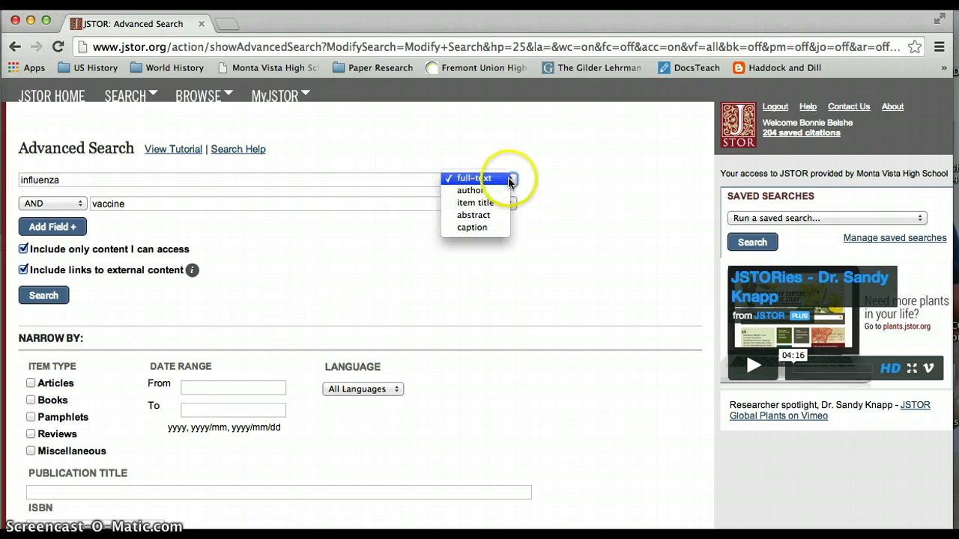
{"action": "left_click", "coordinate": [495, 202]}
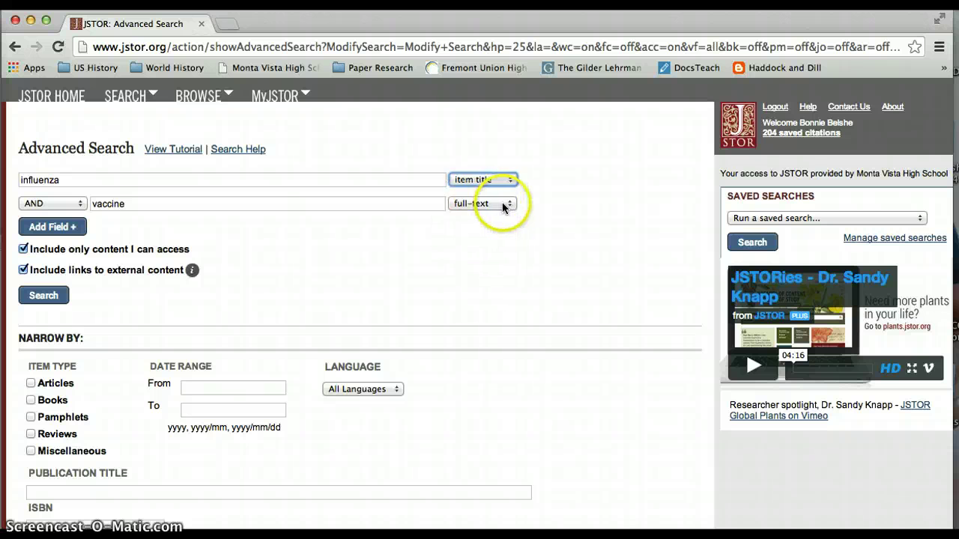
{"action": "left_click", "coordinate": [509, 203]}
{"action": "left_click", "coordinate": [489, 227]}
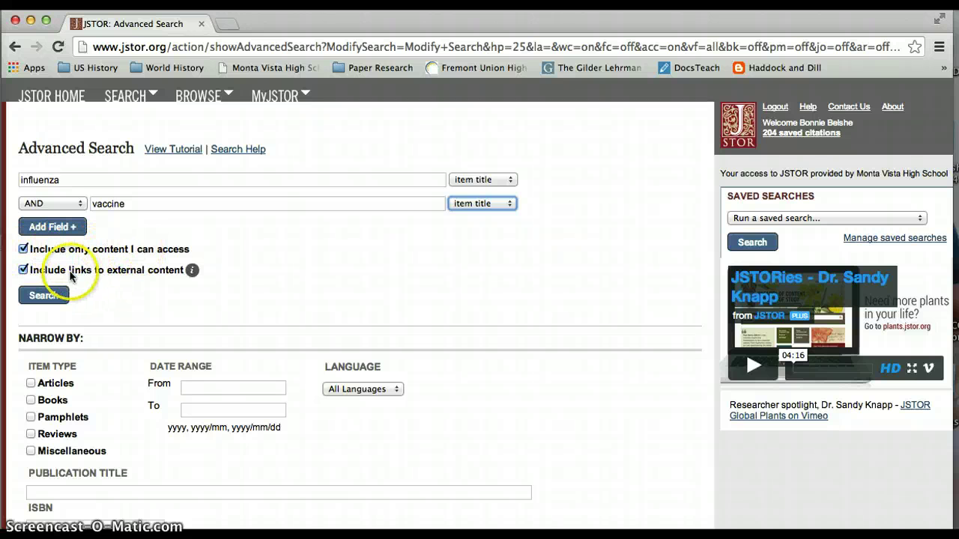
{"action": "left_click", "coordinate": [23, 270]}
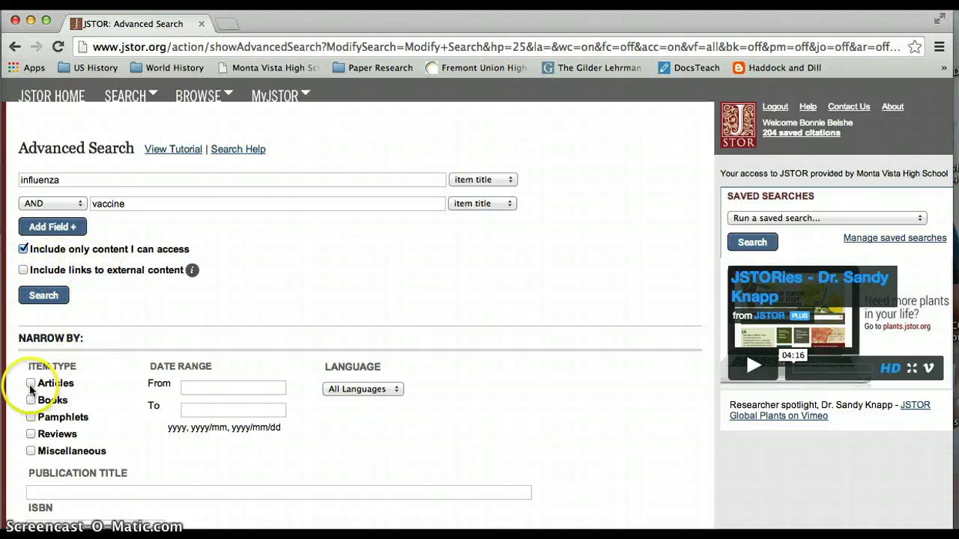
{"action": "left_click", "coordinate": [38, 296]}
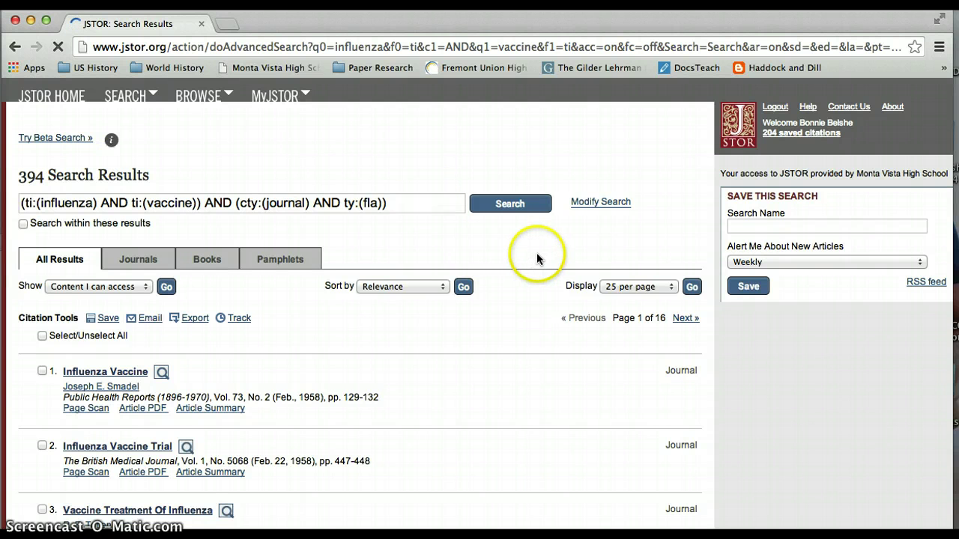
{"action": "left_click", "coordinate": [594, 202]}
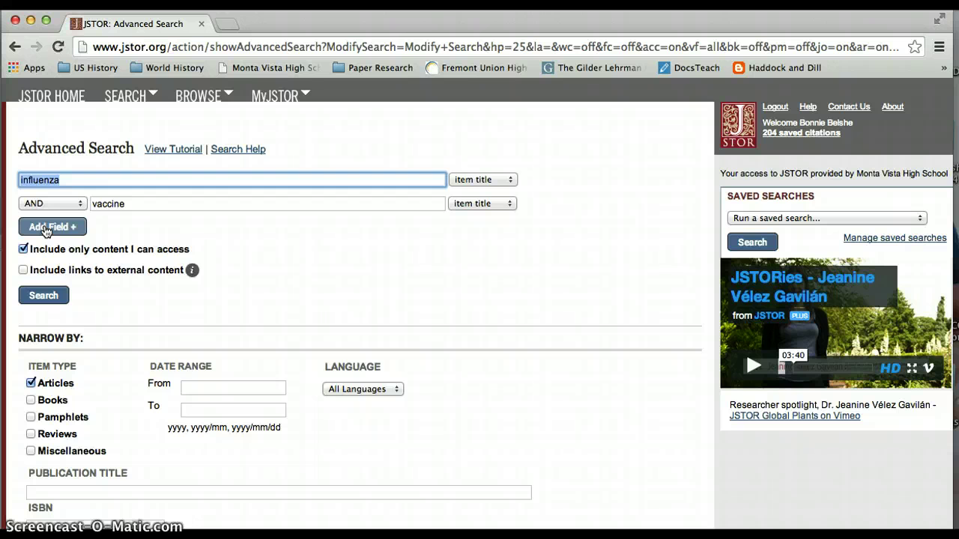
{"action": "left_click", "coordinate": [45, 229]}
{"action": "left_click", "coordinate": [116, 228]}
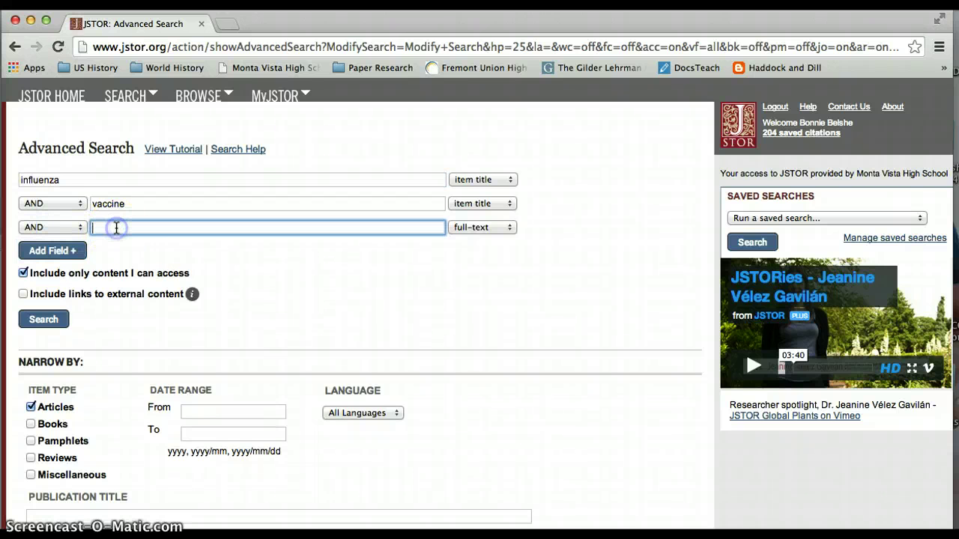
{"action": "type", "text": "eld"}
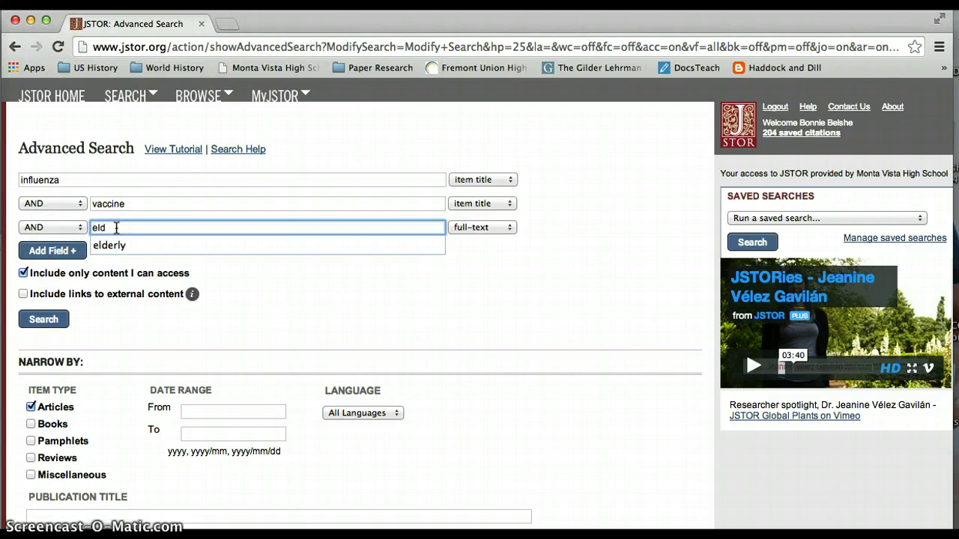
{"action": "left_click", "coordinate": [109, 248]}
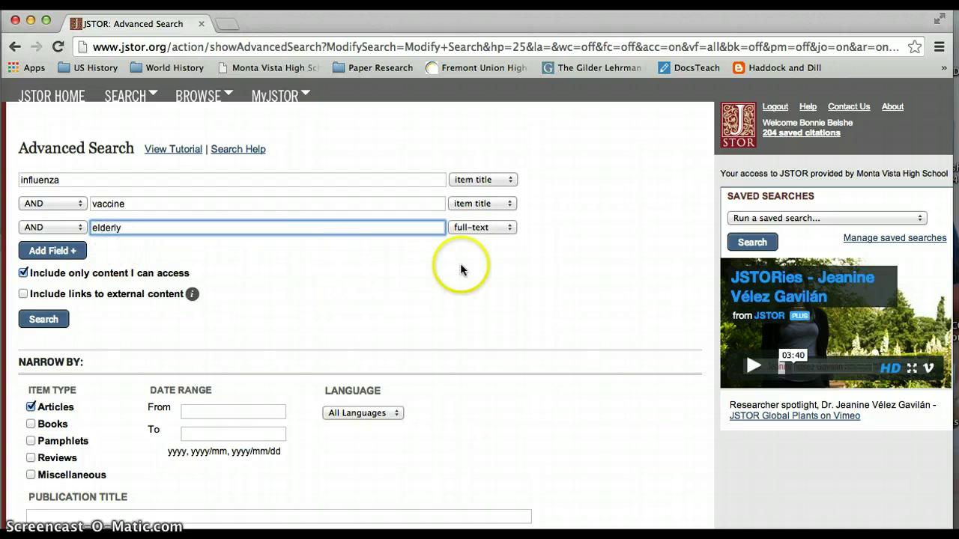
{"action": "left_click", "coordinate": [507, 228]}
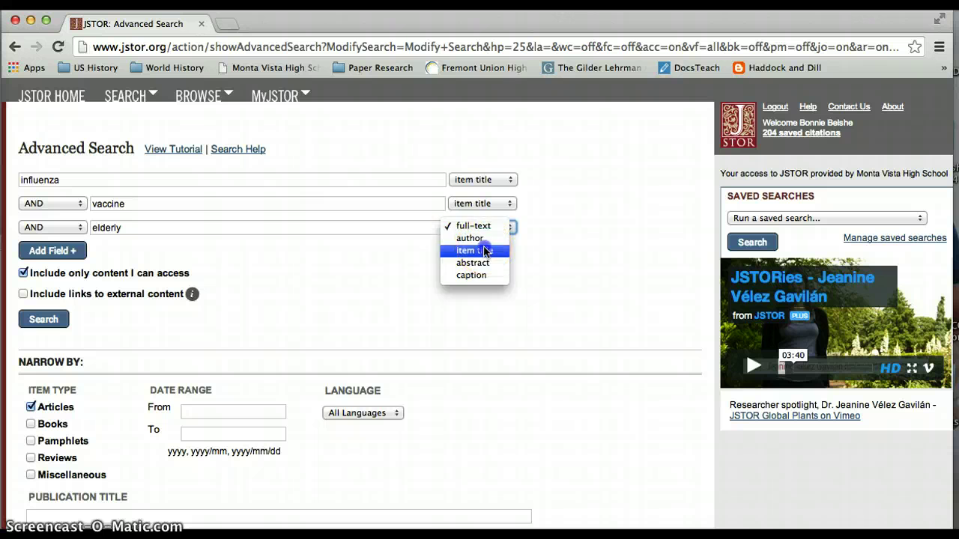
{"action": "left_click", "coordinate": [484, 252]}
{"action": "left_click", "coordinate": [47, 320]}
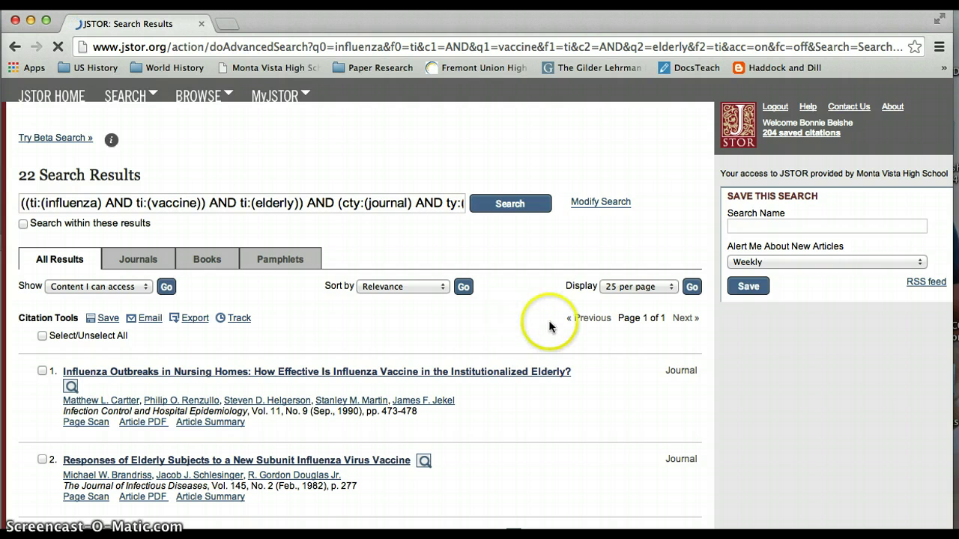
{"action": "scroll", "coordinate": [555, 325], "scroll_direction": "down", "scroll_amount": 3}
{"action": "scroll", "coordinate": [556, 325], "scroll_direction": "down", "scroll_amount": 3}
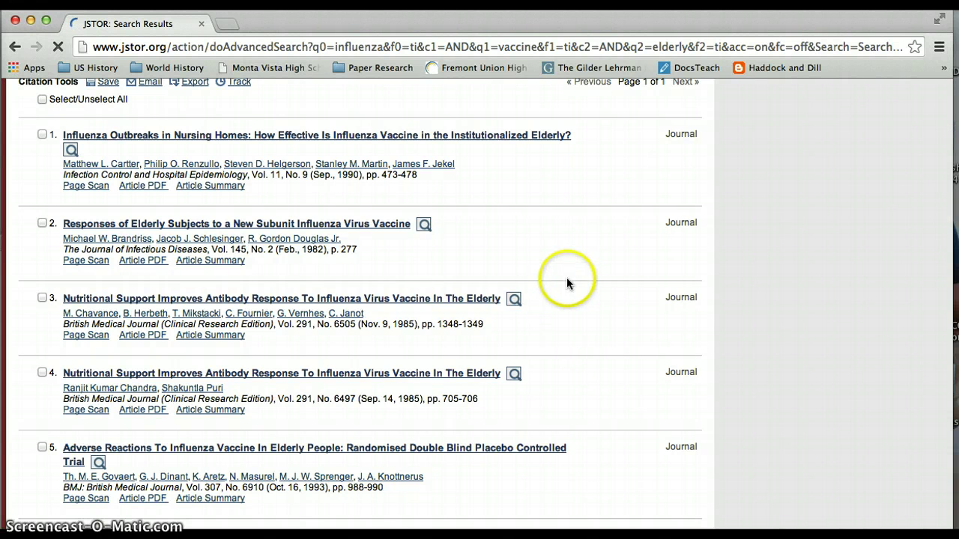
{"action": "scroll", "coordinate": [373, 274], "scroll_direction": "up", "scroll_amount": 2}
{"action": "scroll", "coordinate": [373, 273], "scroll_direction": "down", "scroll_amount": 10}
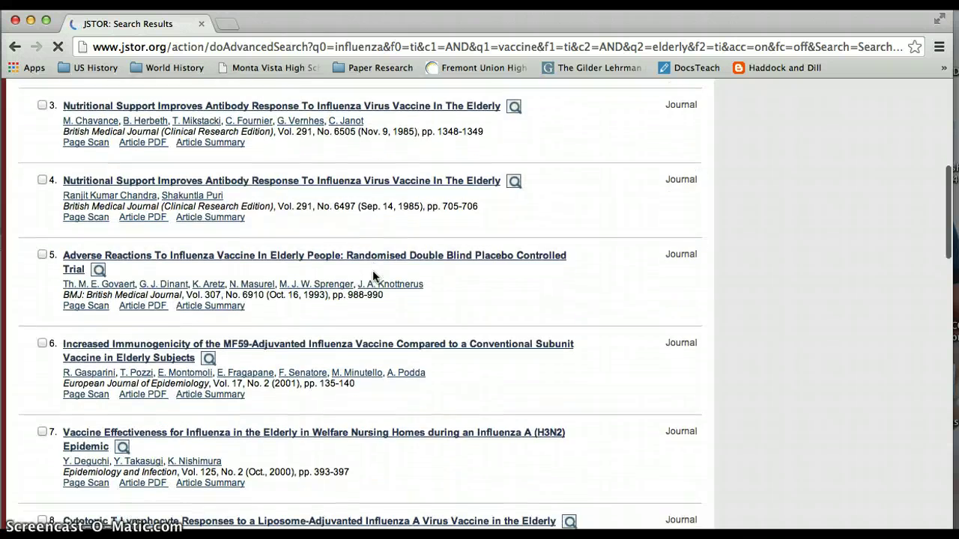
{"action": "scroll", "coordinate": [372, 276], "scroll_direction": "up", "scroll_amount": 14}
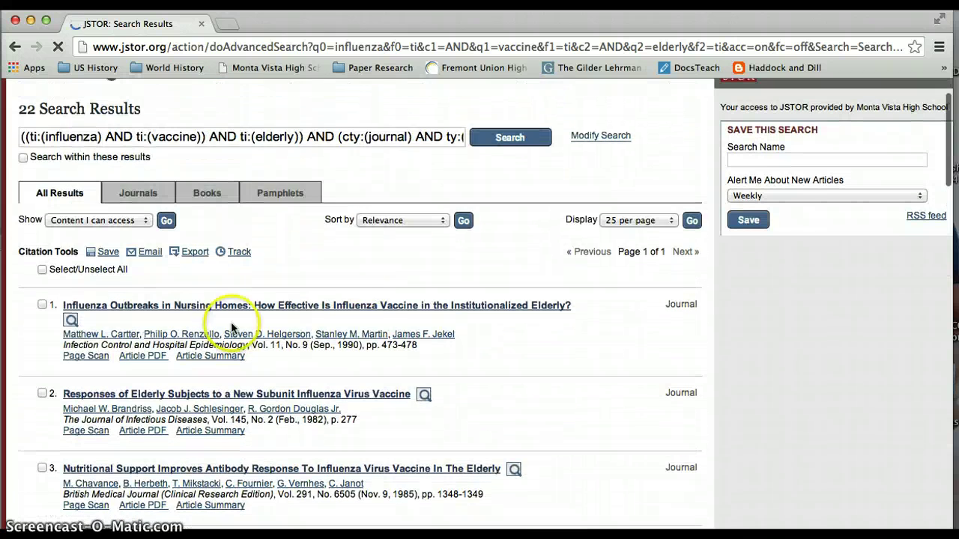
Select all 22 results, save them as citations, and dismiss the Citations Saved confirmation.
{"action": "left_click", "coordinate": [43, 270]}
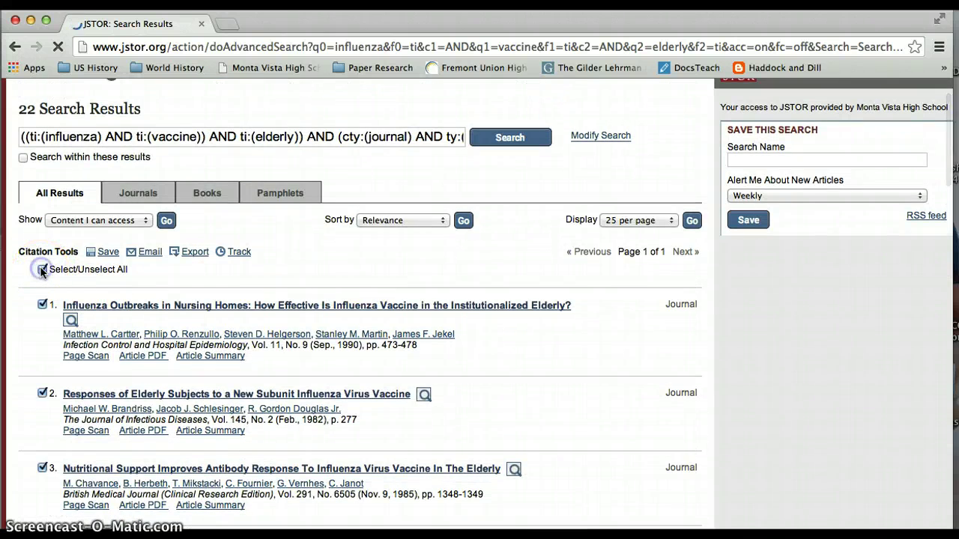
{"action": "left_click", "coordinate": [108, 253]}
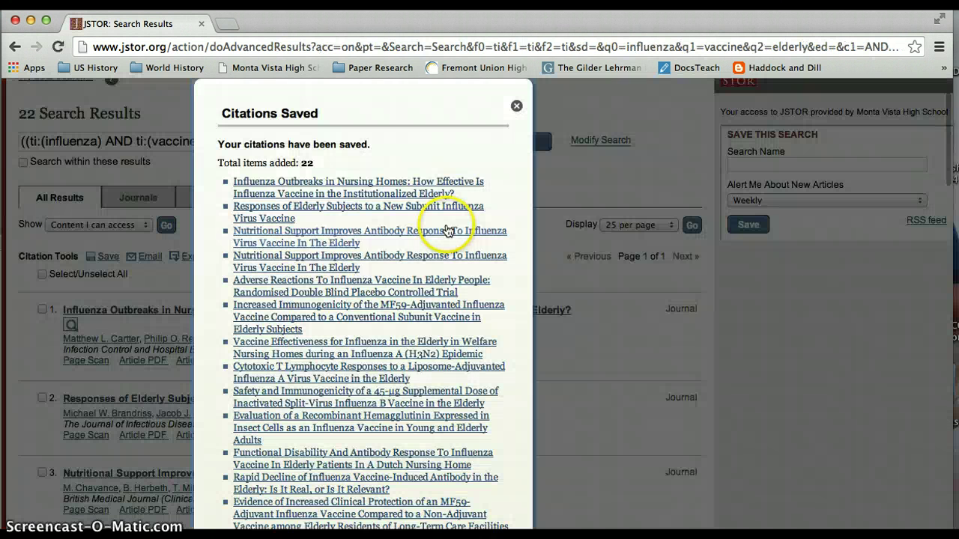
{"action": "scroll", "coordinate": [487, 216], "scroll_direction": "down", "scroll_amount": 5}
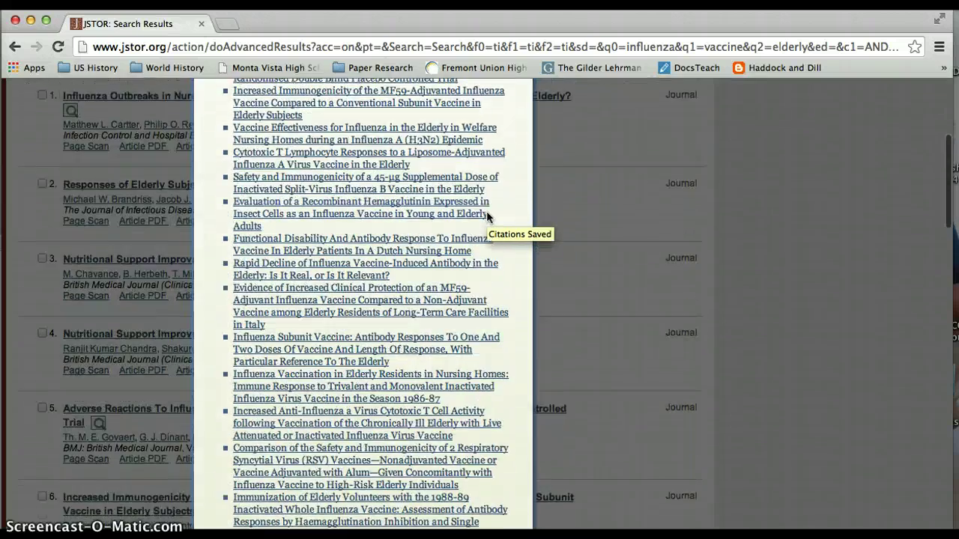
{"action": "scroll", "coordinate": [487, 216], "scroll_direction": "down", "scroll_amount": 7}
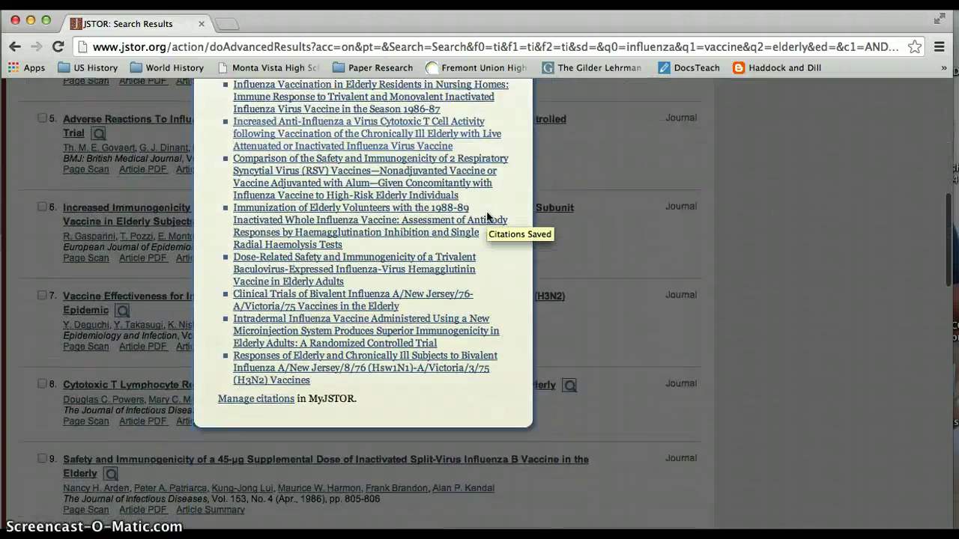
{"action": "scroll", "coordinate": [336, 344], "scroll_direction": "up", "scroll_amount": 5}
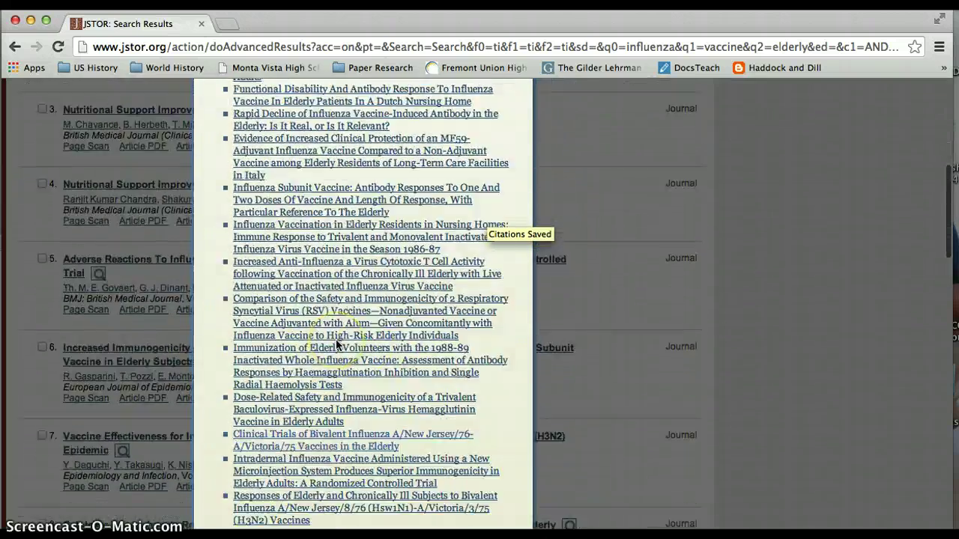
{"action": "scroll", "coordinate": [336, 344], "scroll_direction": "up", "scroll_amount": 10}
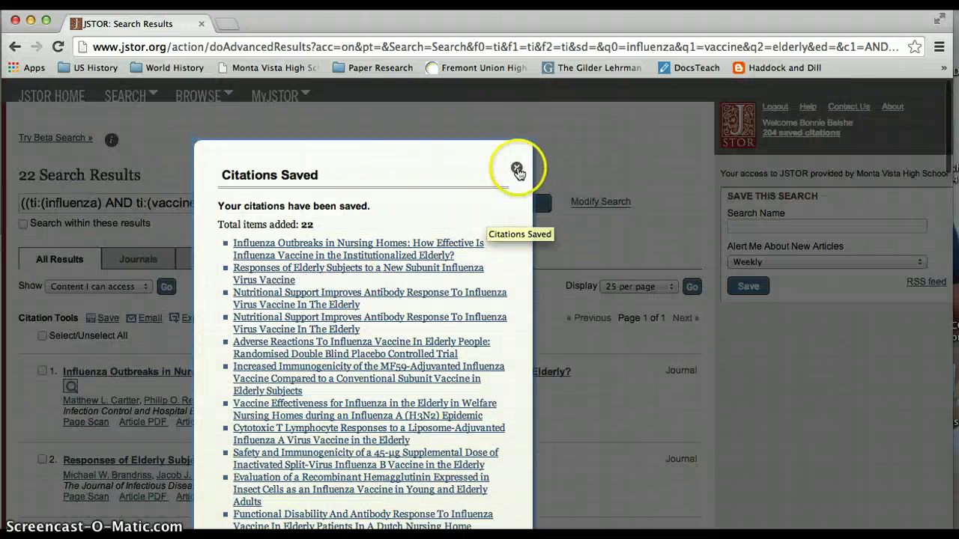
{"action": "left_click", "coordinate": [517, 168]}
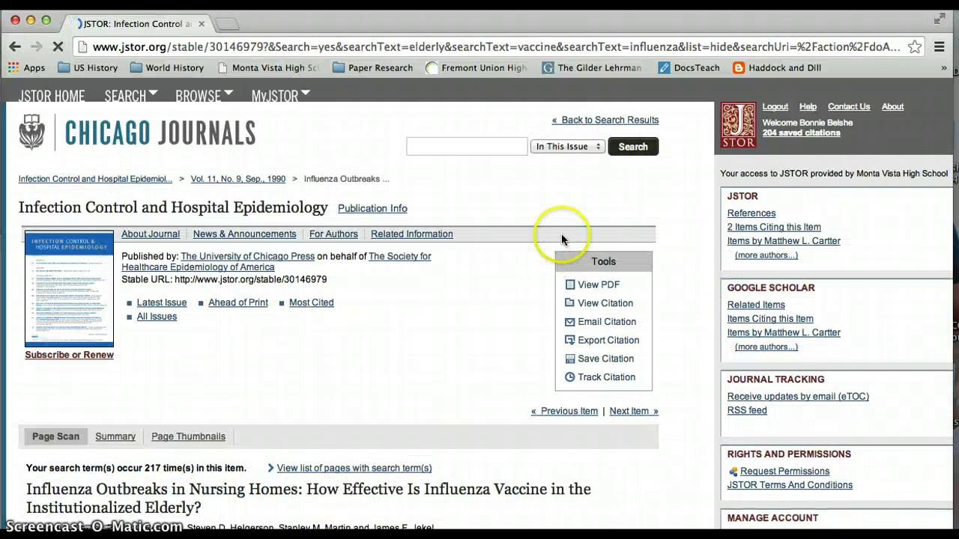
{"action": "left_click", "coordinate": [599, 286]}
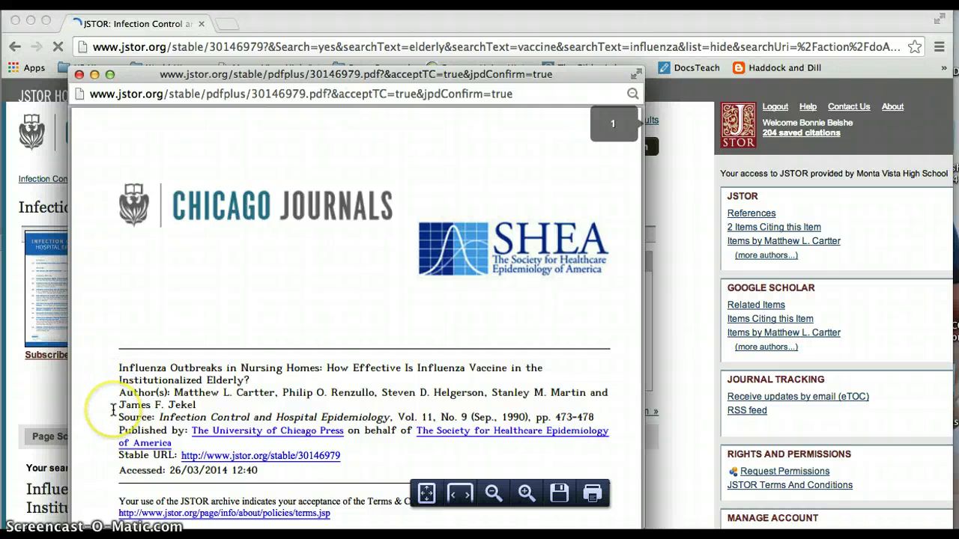
{"action": "scroll", "coordinate": [112, 409], "scroll_direction": "down", "scroll_amount": 2}
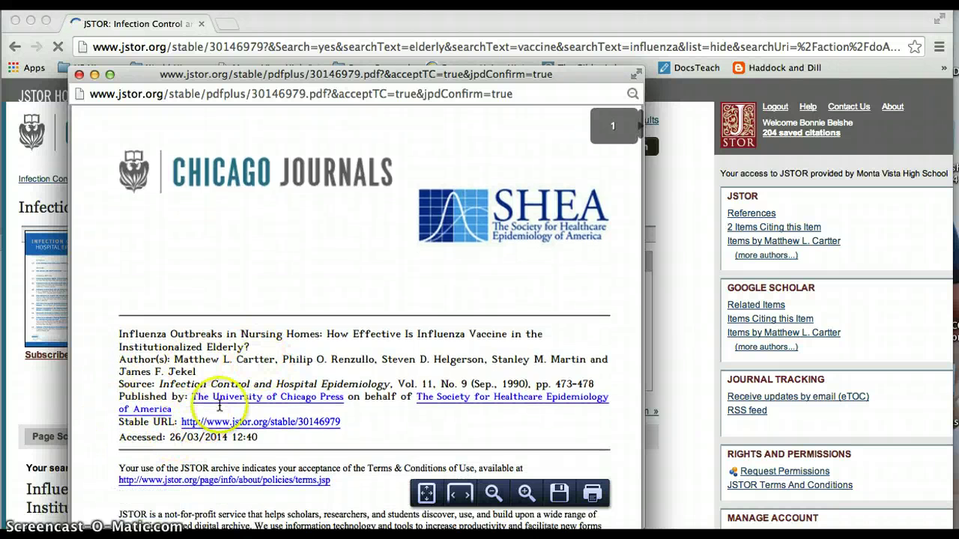
{"action": "scroll", "coordinate": [407, 289], "scroll_direction": "down", "scroll_amount": 4}
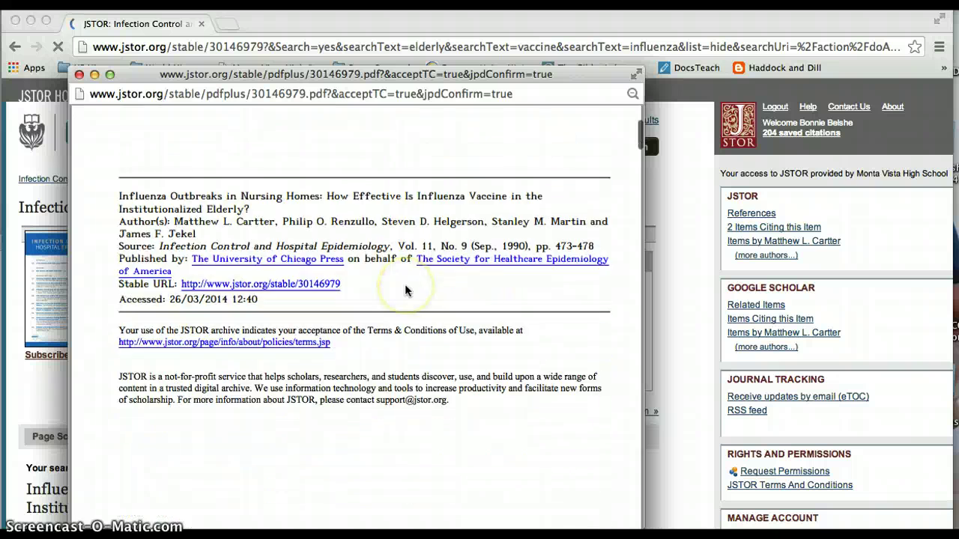
{"action": "scroll", "coordinate": [405, 290], "scroll_direction": "down", "scroll_amount": 12}
{"action": "scroll", "coordinate": [407, 290], "scroll_direction": "down", "scroll_amount": 8}
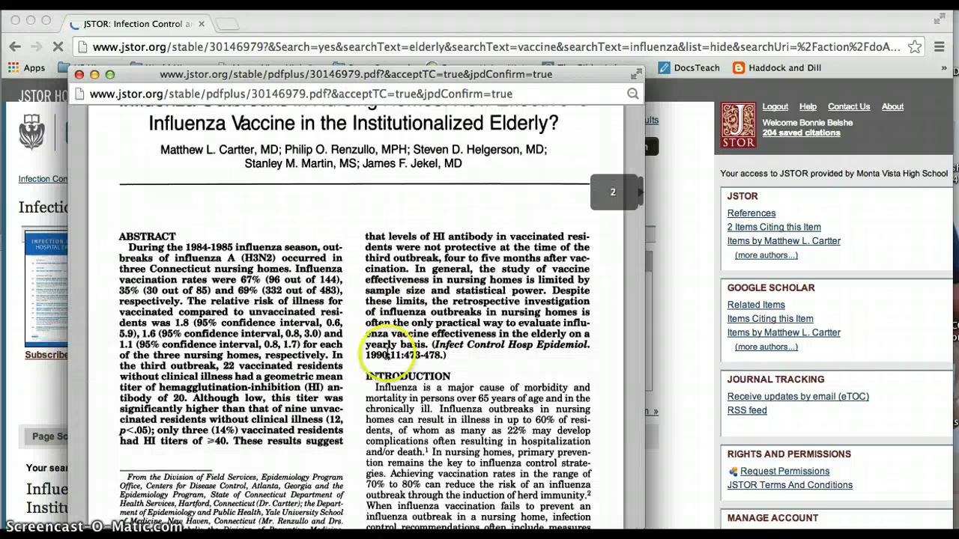
{"action": "scroll", "coordinate": [386, 355], "scroll_direction": "down", "scroll_amount": 3}
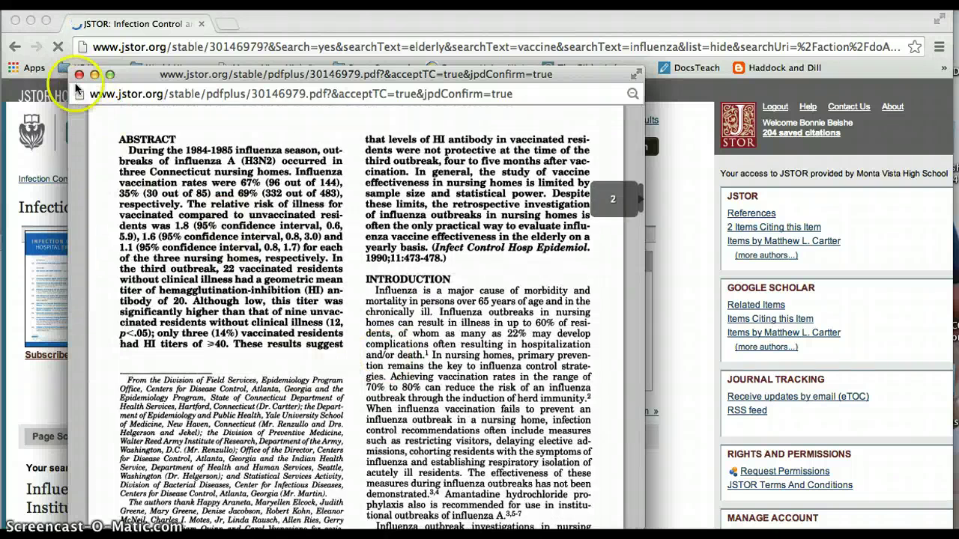
{"action": "left_click", "coordinate": [78, 75]}
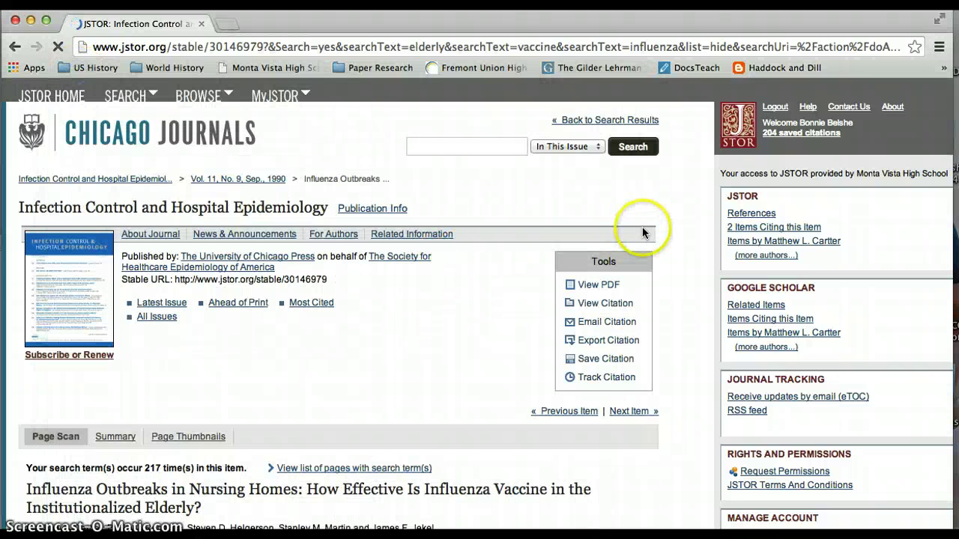
{"action": "left_click", "coordinate": [669, 232]}
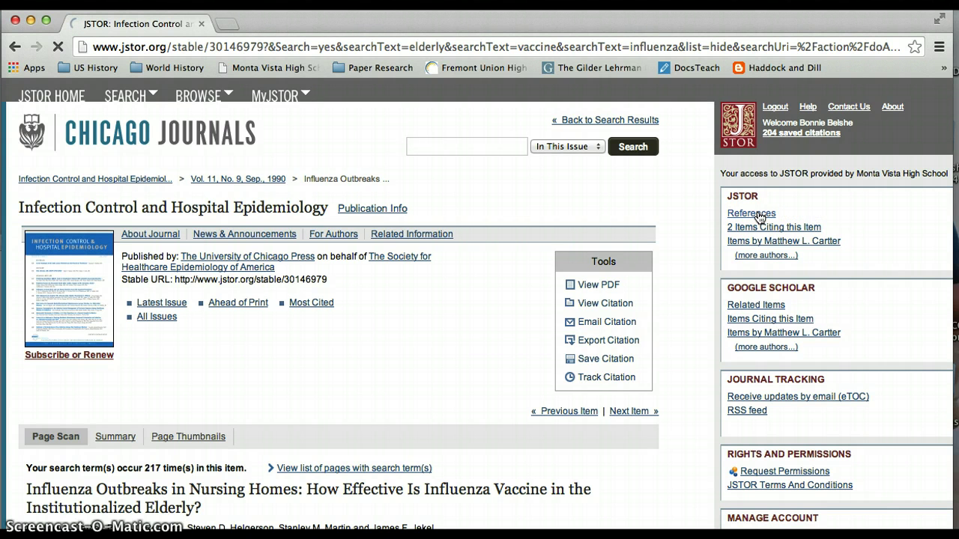
{"action": "left_click", "coordinate": [758, 215]}
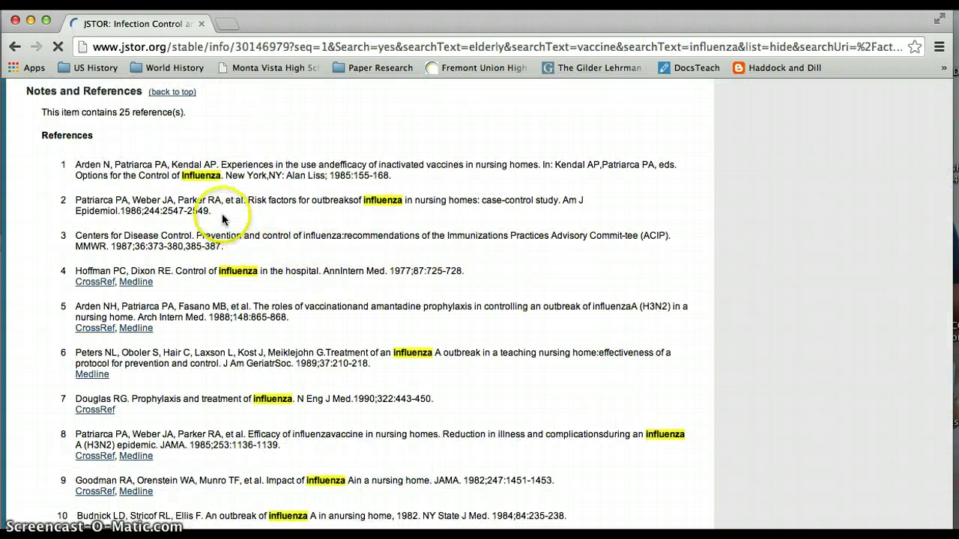
{"action": "left_click", "coordinate": [137, 282]}
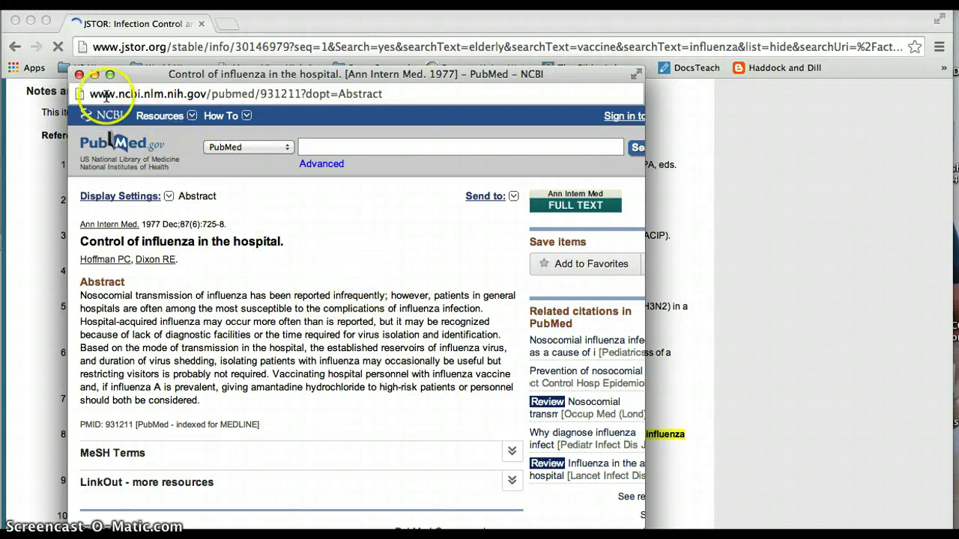
{"action": "left_click", "coordinate": [79, 76]}
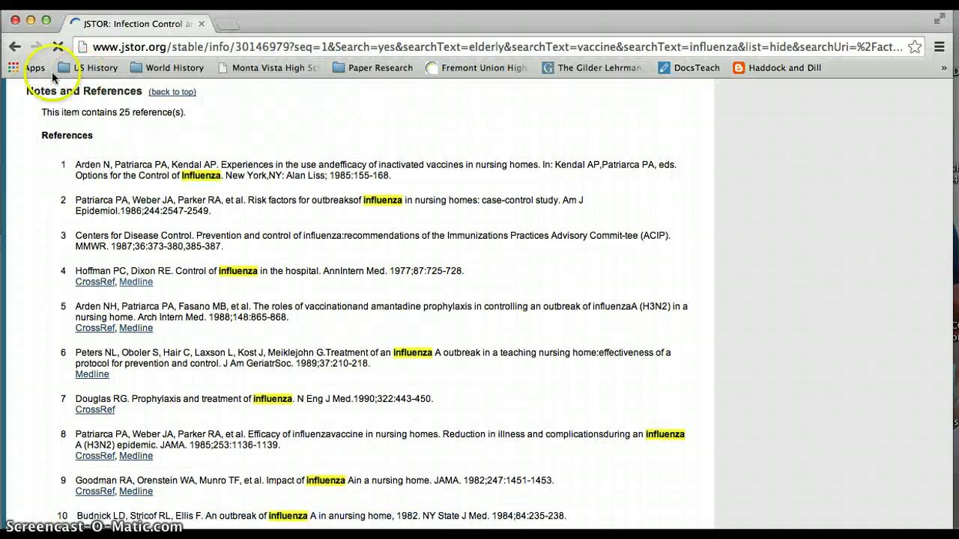
{"action": "left_click", "coordinate": [14, 47]}
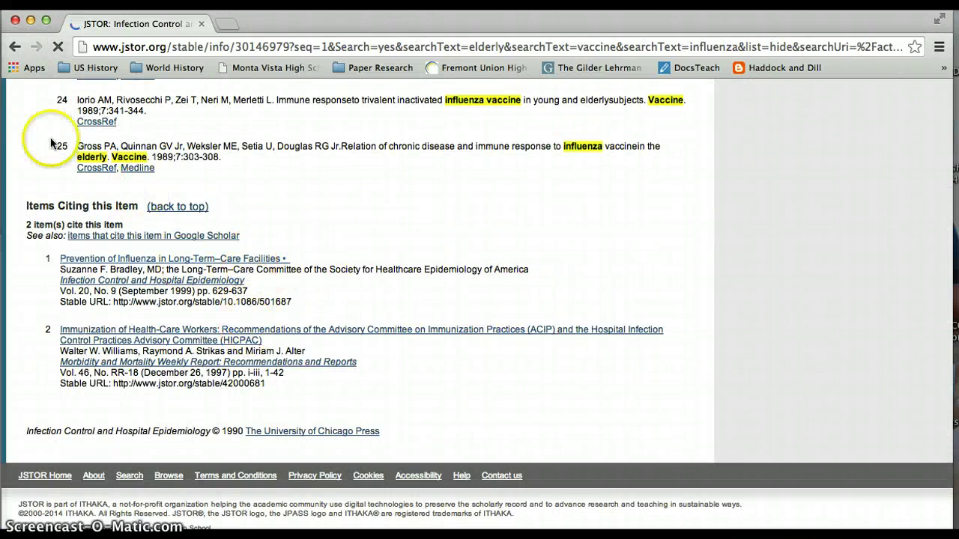
{"action": "left_click", "coordinate": [14, 46]}
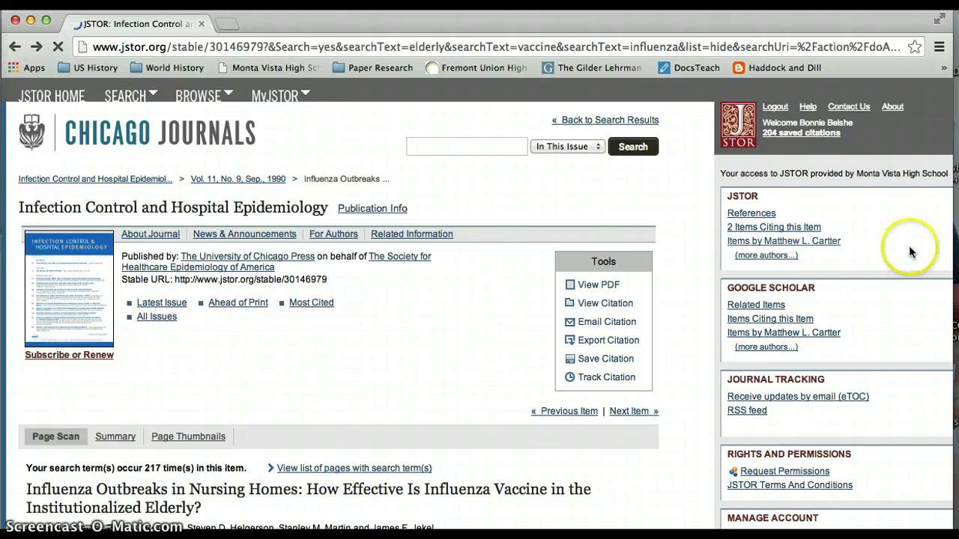
{"action": "left_click", "coordinate": [822, 242]}
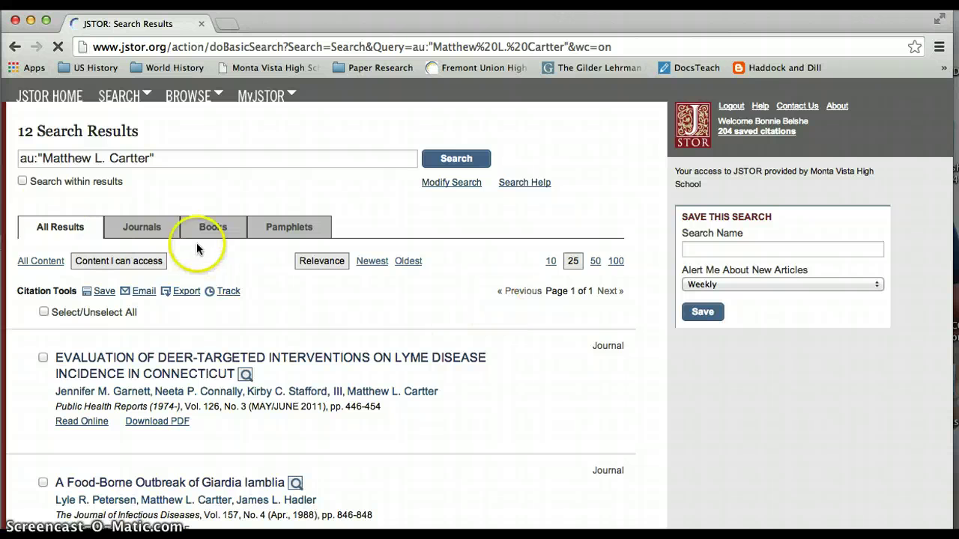
{"action": "scroll", "coordinate": [73, 309], "scroll_direction": "down", "scroll_amount": 3}
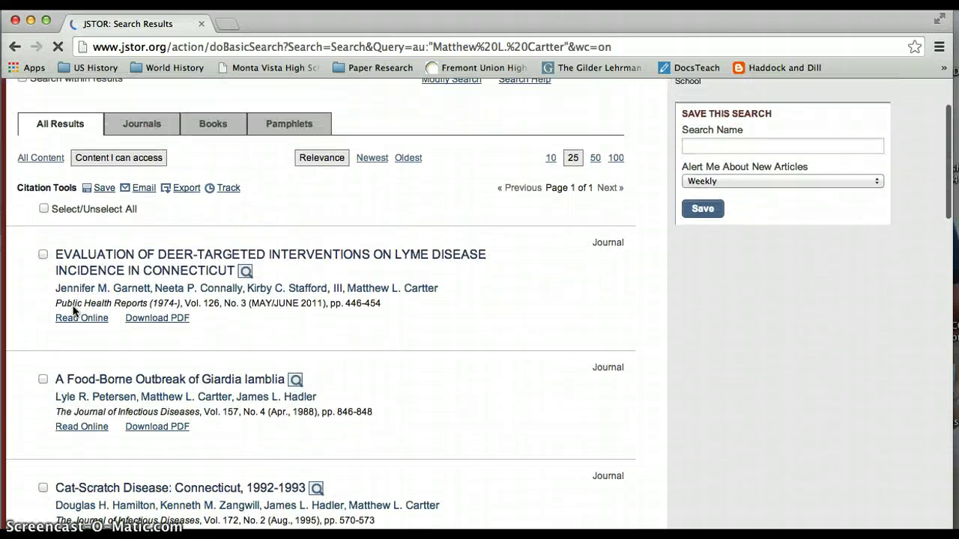
{"action": "left_click", "coordinate": [15, 46]}
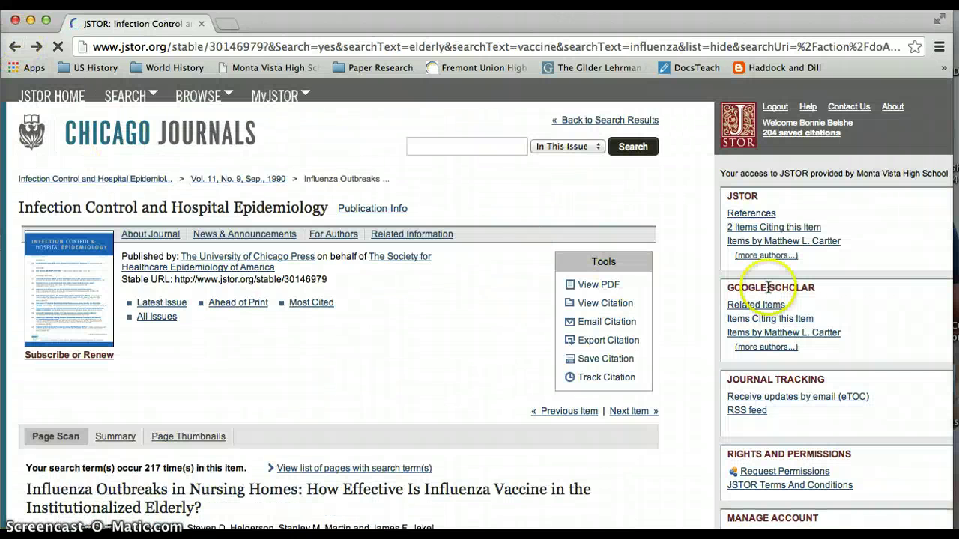
{"action": "left_click", "coordinate": [817, 334]}
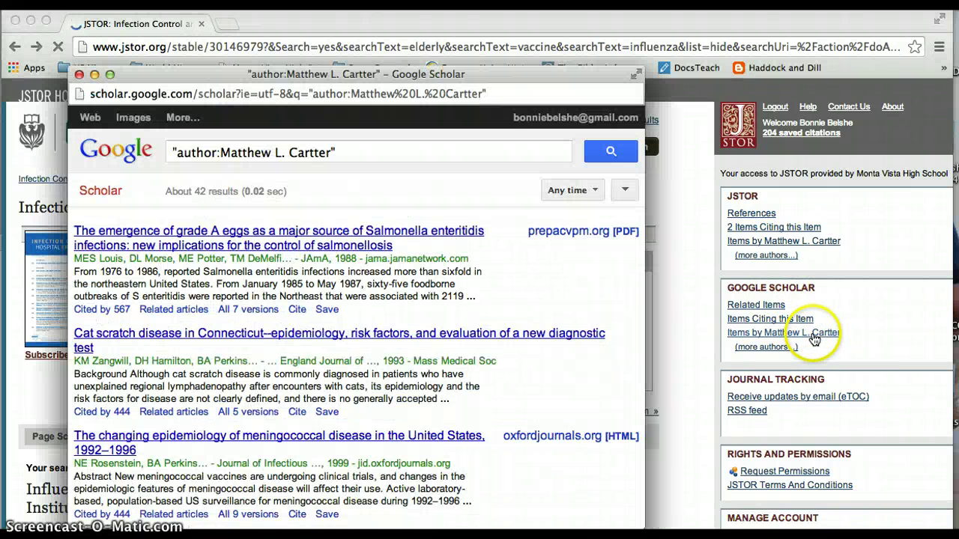
{"action": "scroll", "coordinate": [212, 284], "scroll_direction": "down", "scroll_amount": 2}
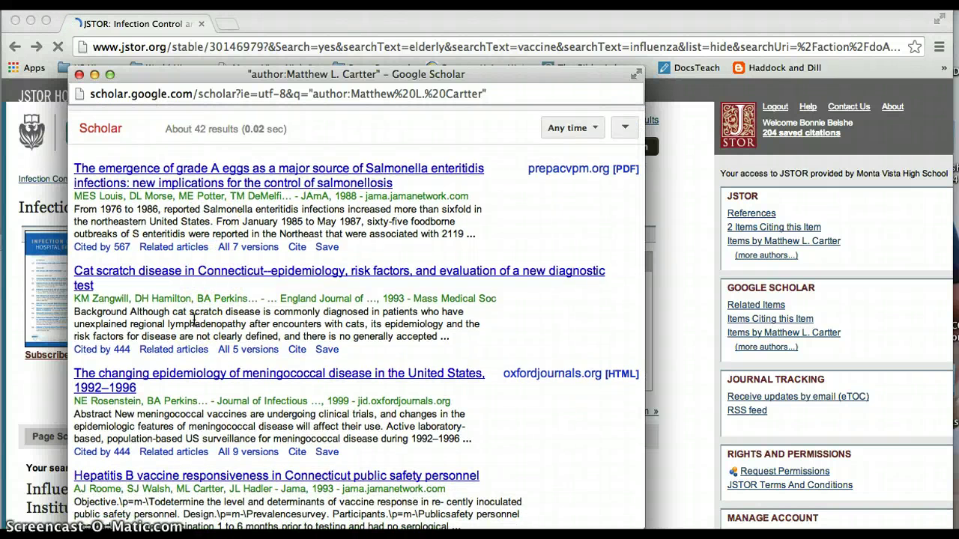
{"action": "left_click", "coordinate": [78, 74]}
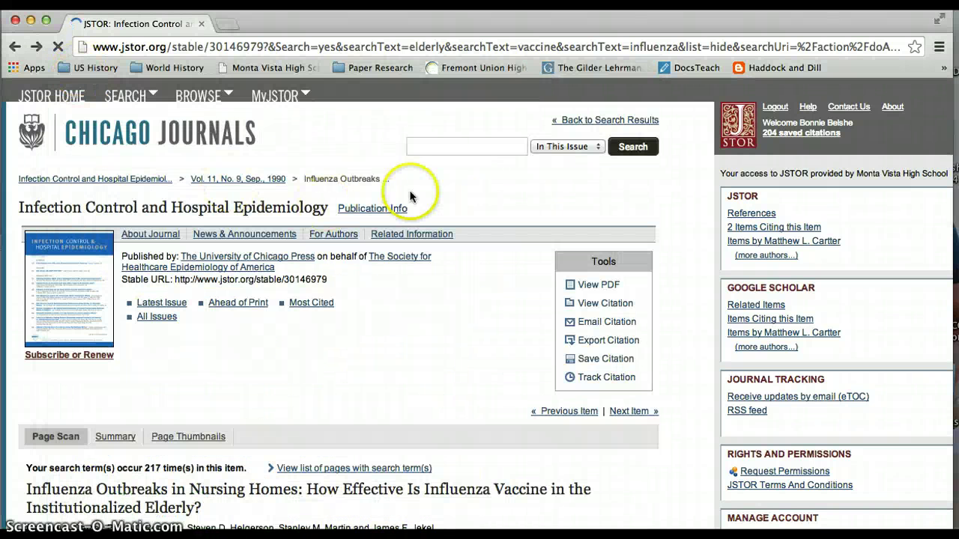